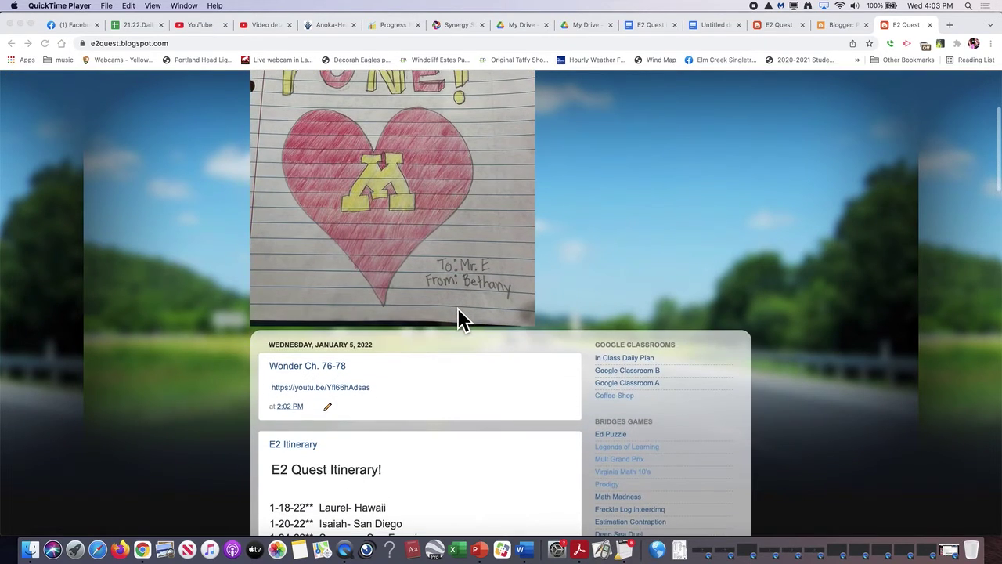
pyautogui.scroll(-2, 460, 319)
pyautogui.scroll(-3, 461, 319)
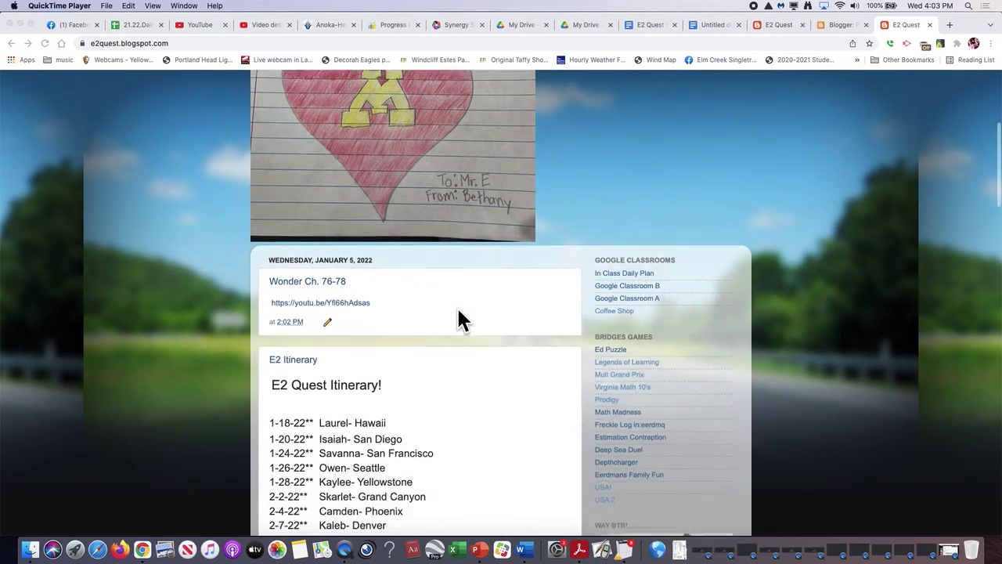
pyautogui.scroll(-3, 460, 318)
pyautogui.scroll(-2, 460, 318)
pyautogui.scroll(-2, 460, 319)
pyautogui.scroll(-1, 460, 319)
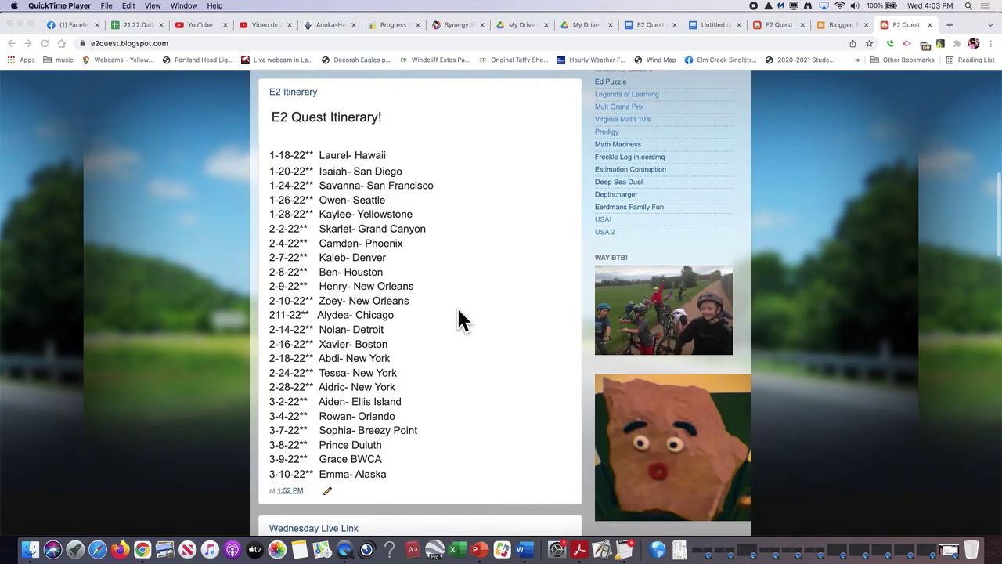